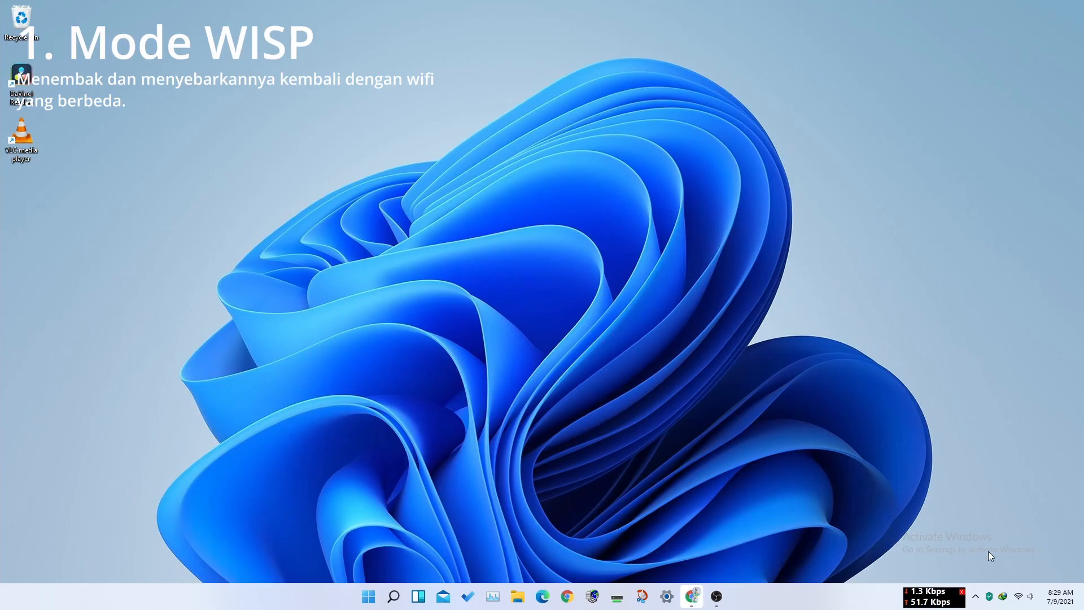
Connect the PC to the TP-Link_D44C Wi-Fi network using the router label's wireless password
left_click(1024, 596)
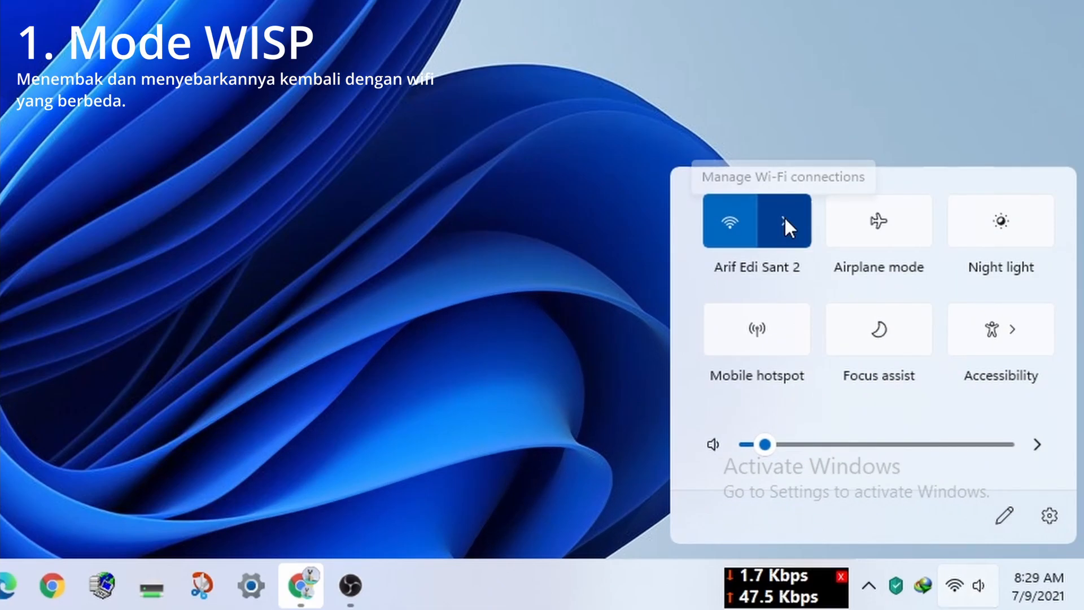
left_click(785, 218)
left_click(857, 370)
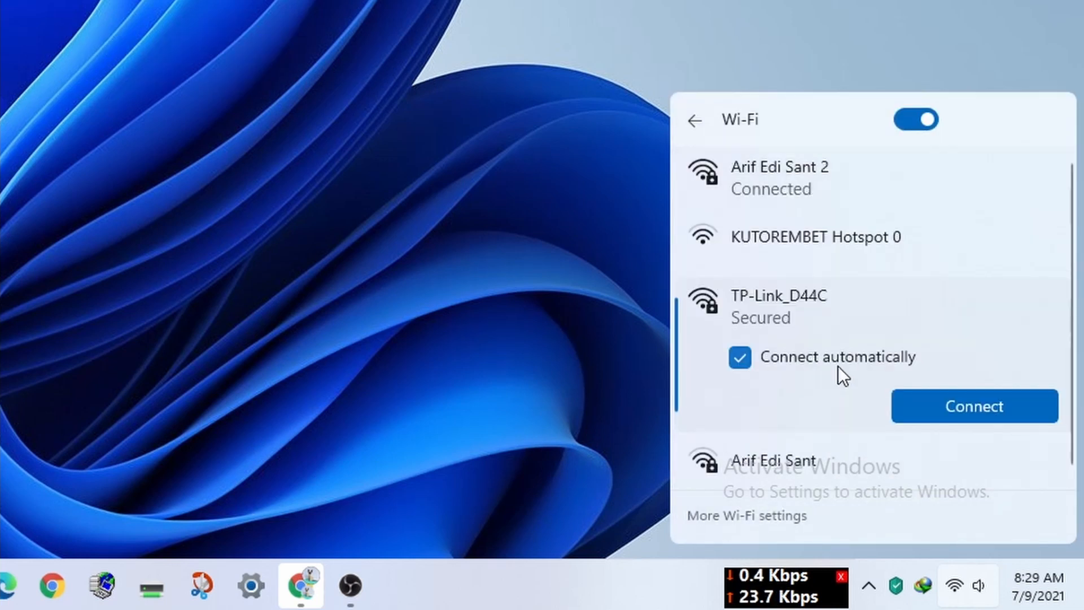
left_click(953, 402)
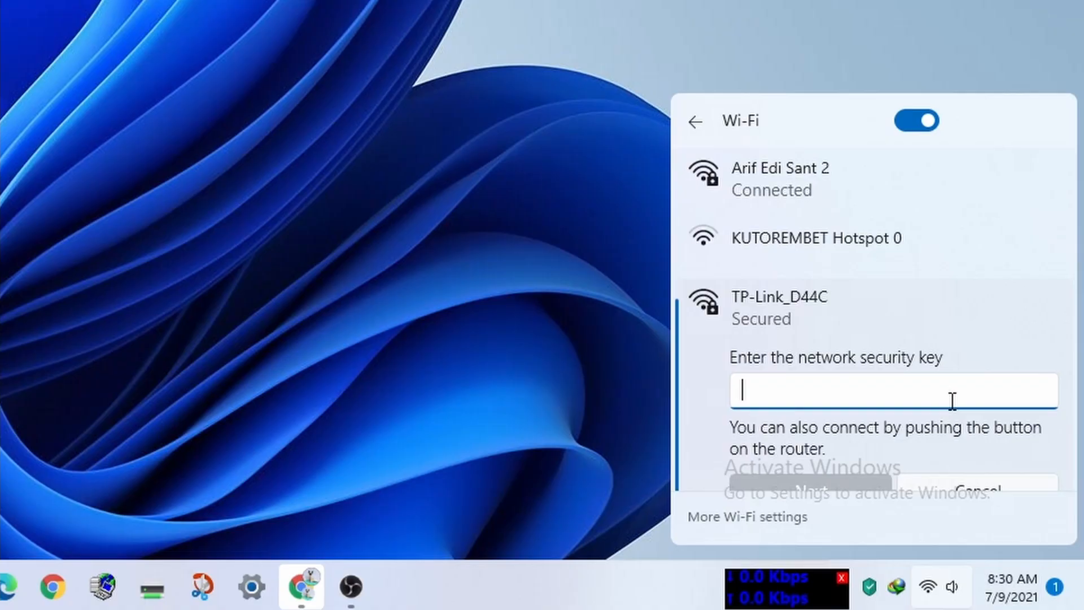
type("••••••••")
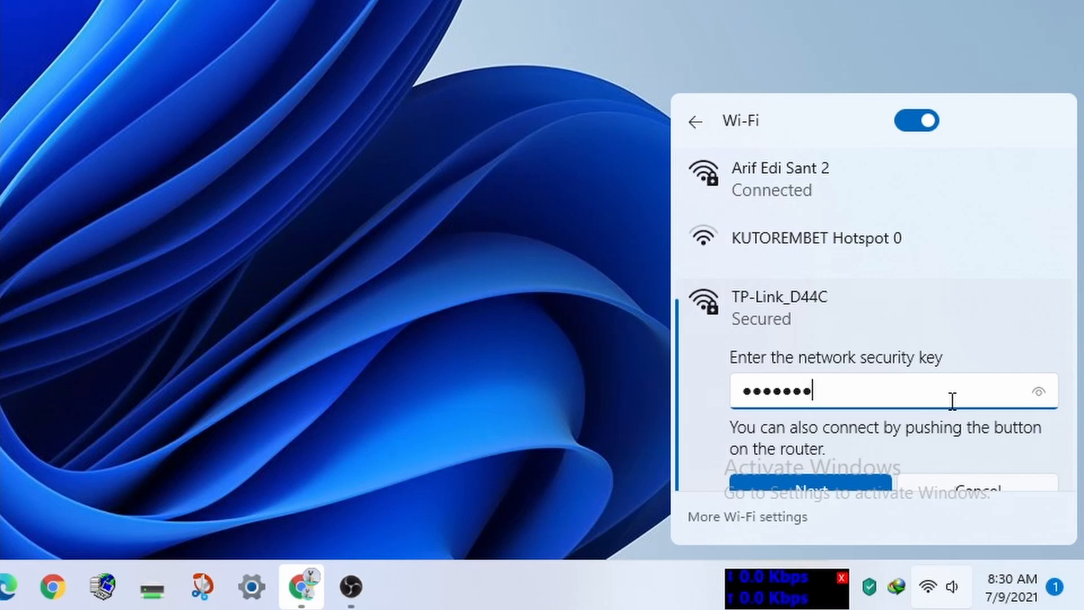
scroll(903, 395, "down", 2)
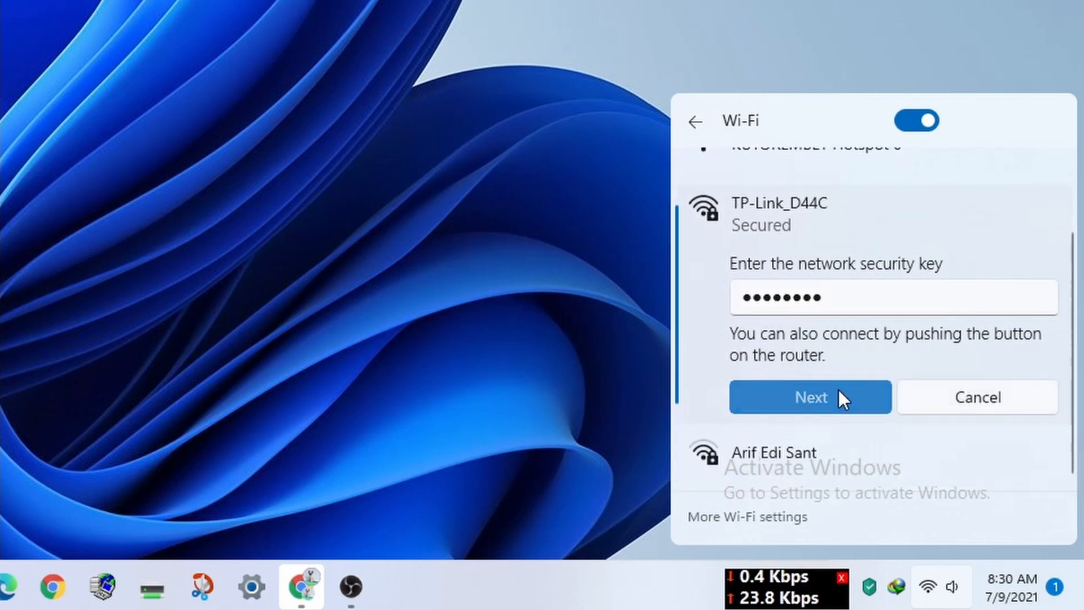
left_click(838, 391)
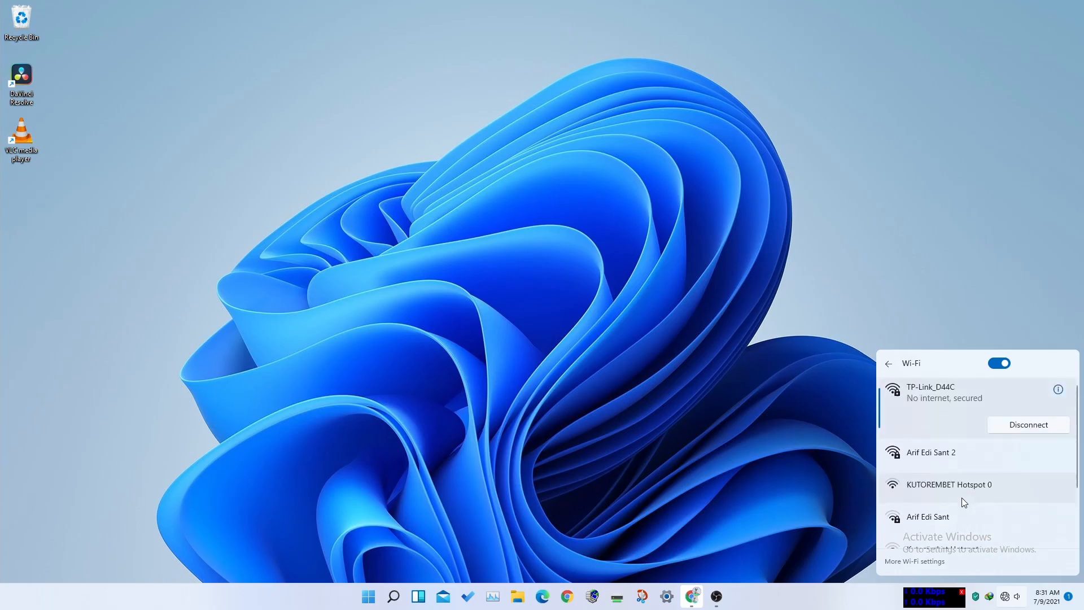
left_click(754, 519)
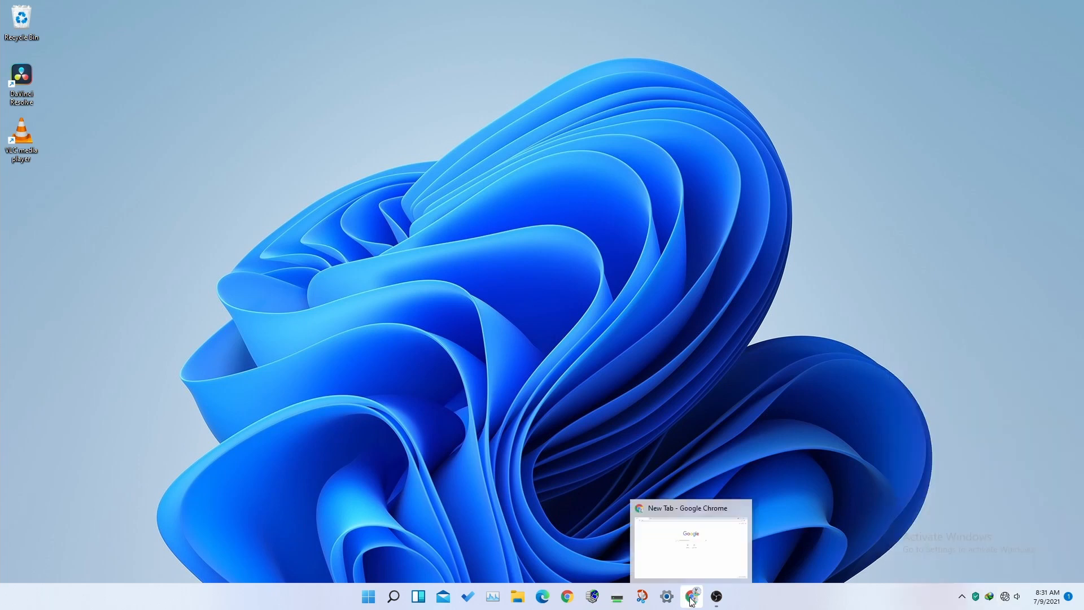
Open tplinkwifi.net in Chrome and log in with the label's default admin credentials
left_click(690, 600)
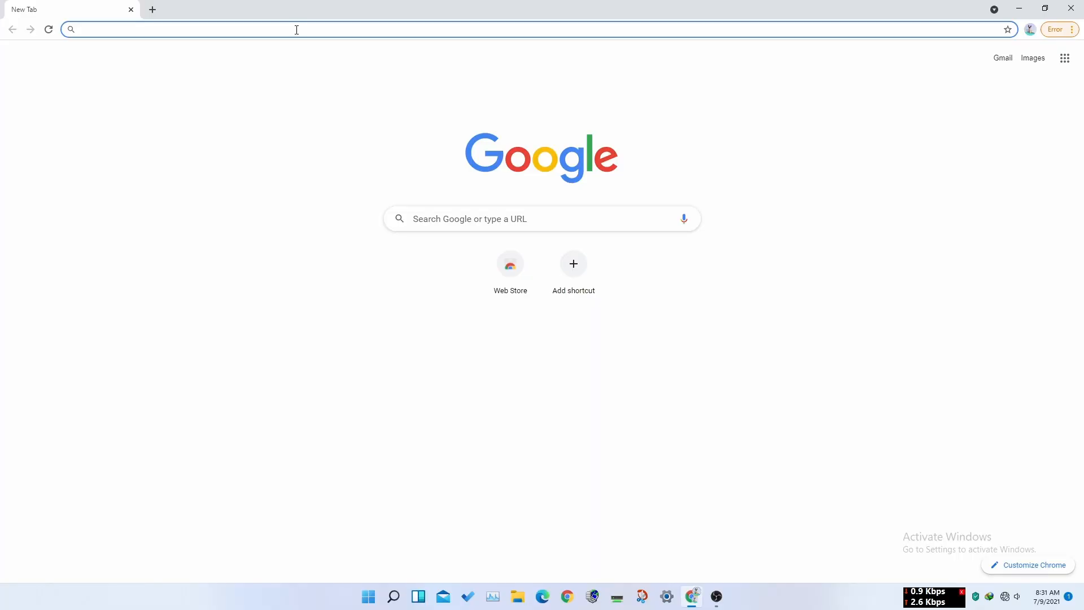
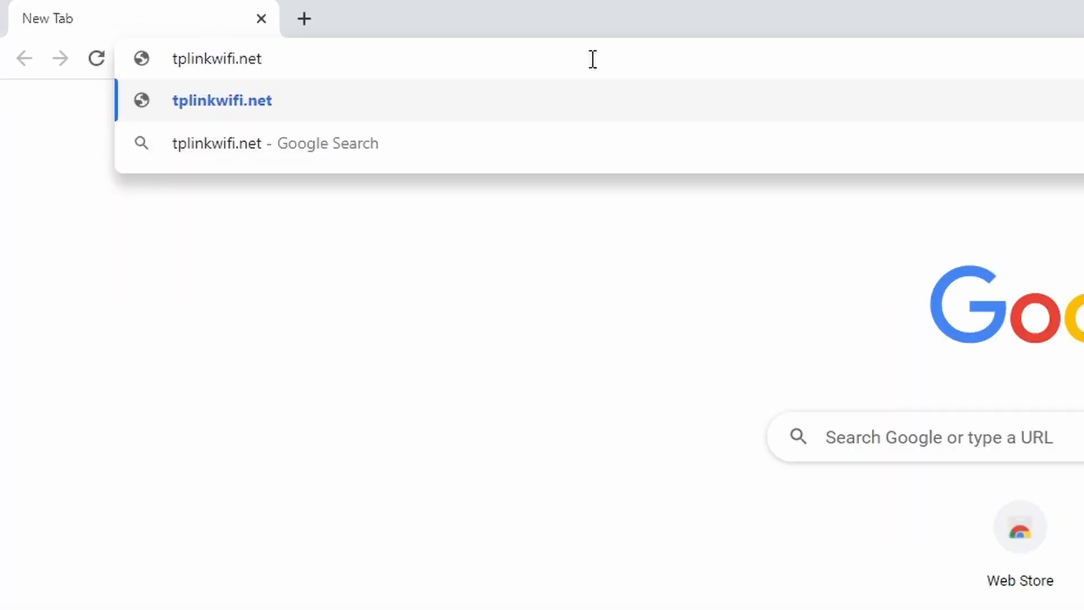
key("Return")
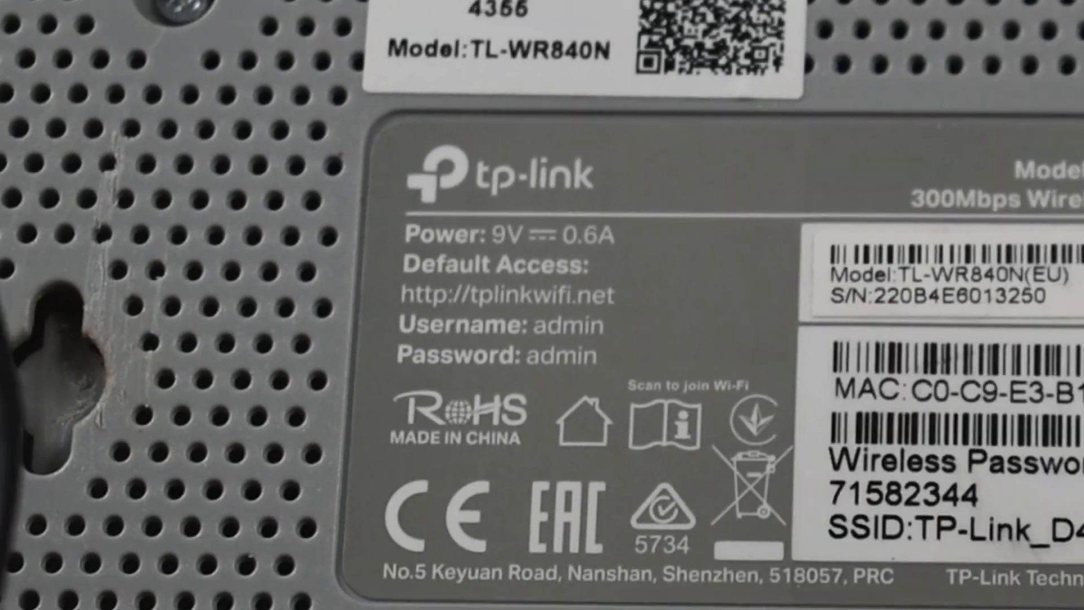
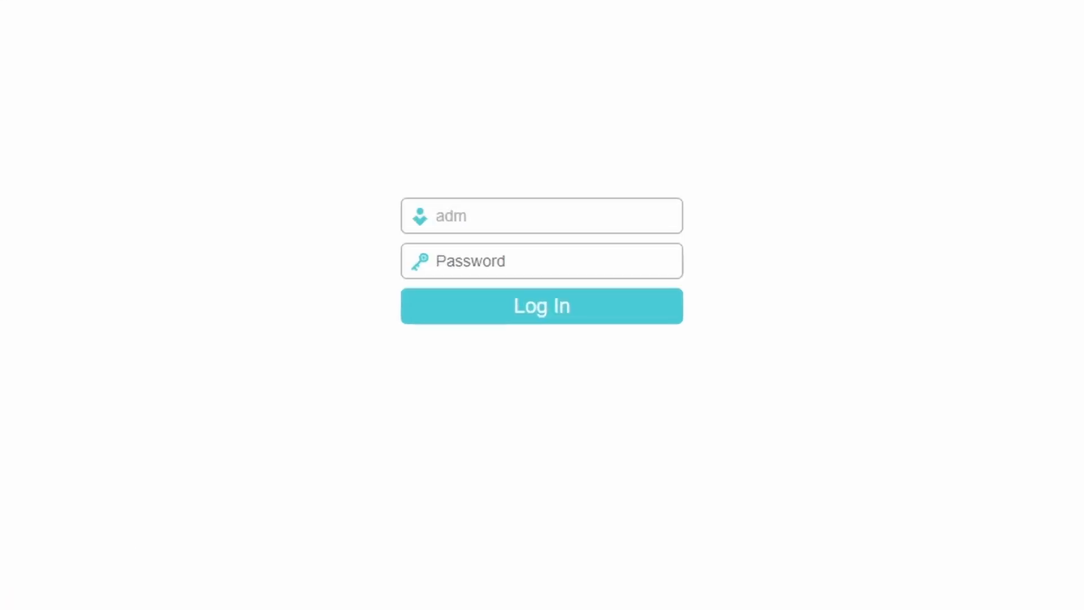
key("Tab")
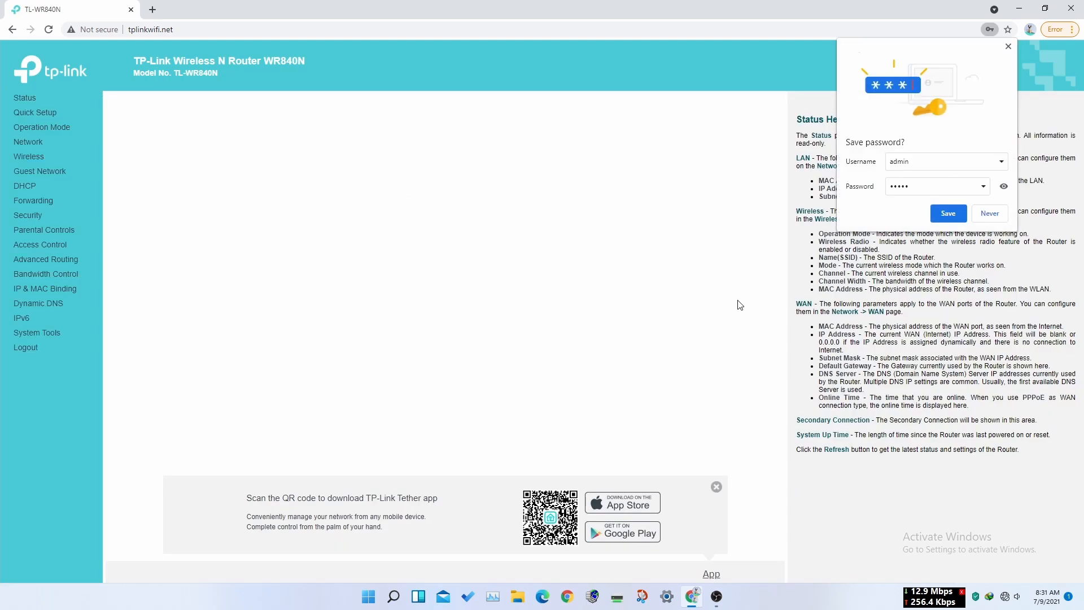
Run Quick Setup choosing WISP operation mode and Dynamic IP to reach the AP List scan
left_click(51, 113)
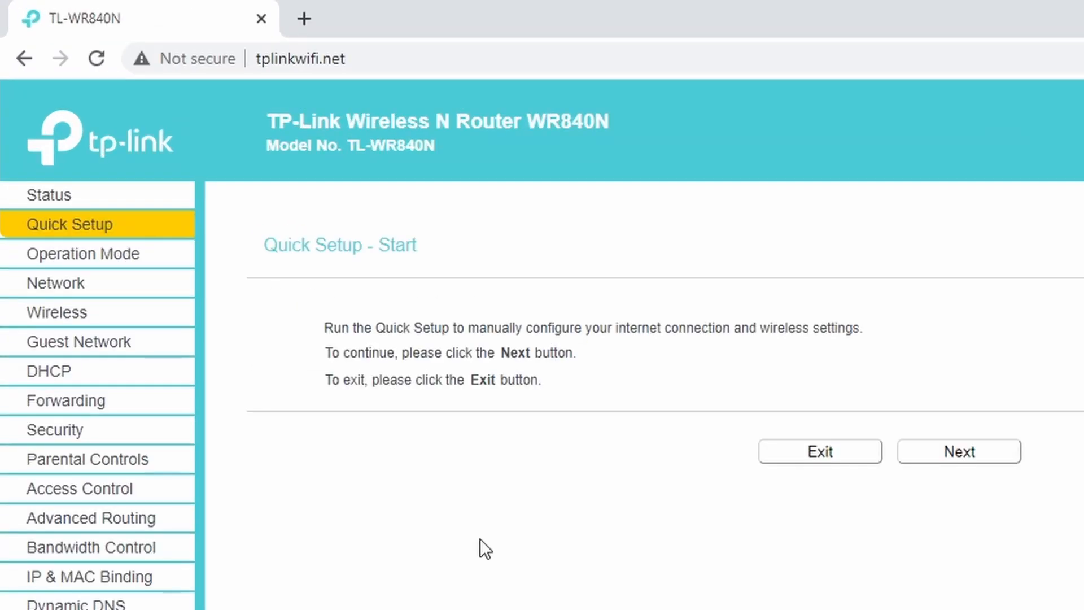
left_click(969, 455)
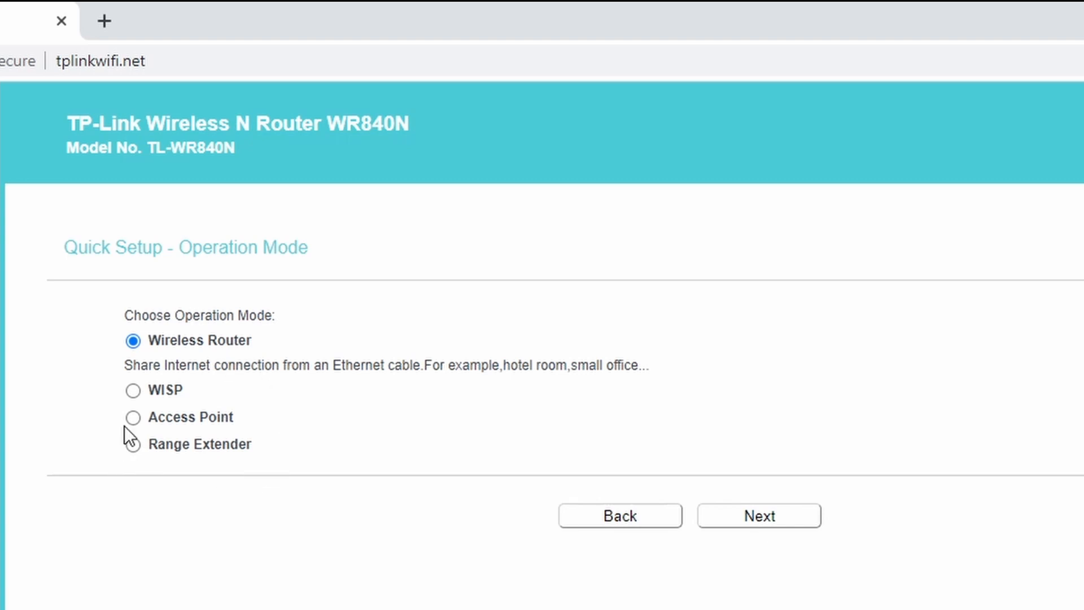
left_click(134, 391)
left_click(751, 517)
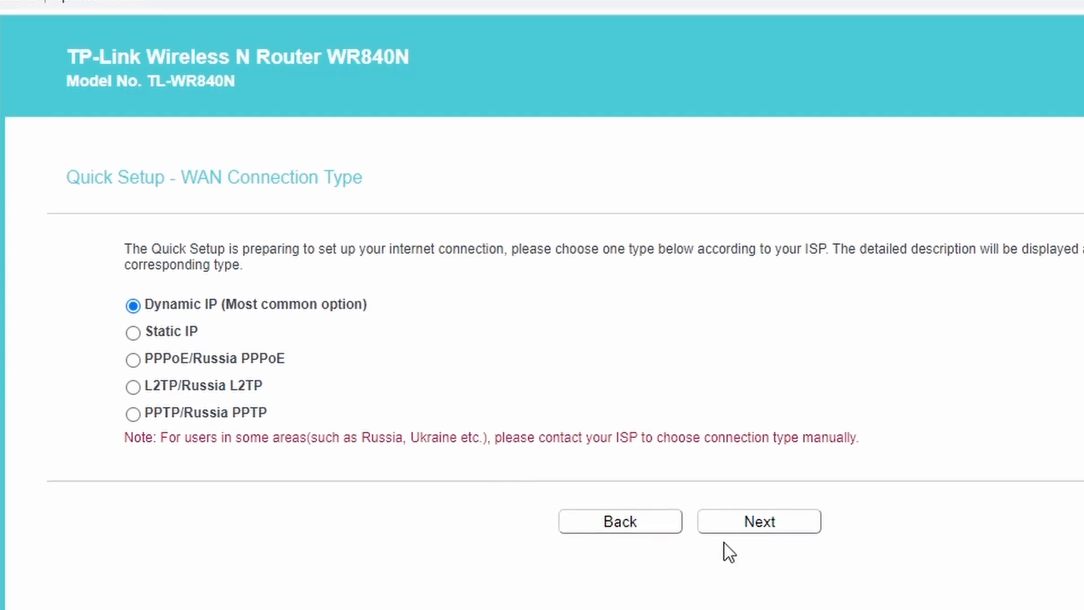
left_click(766, 592)
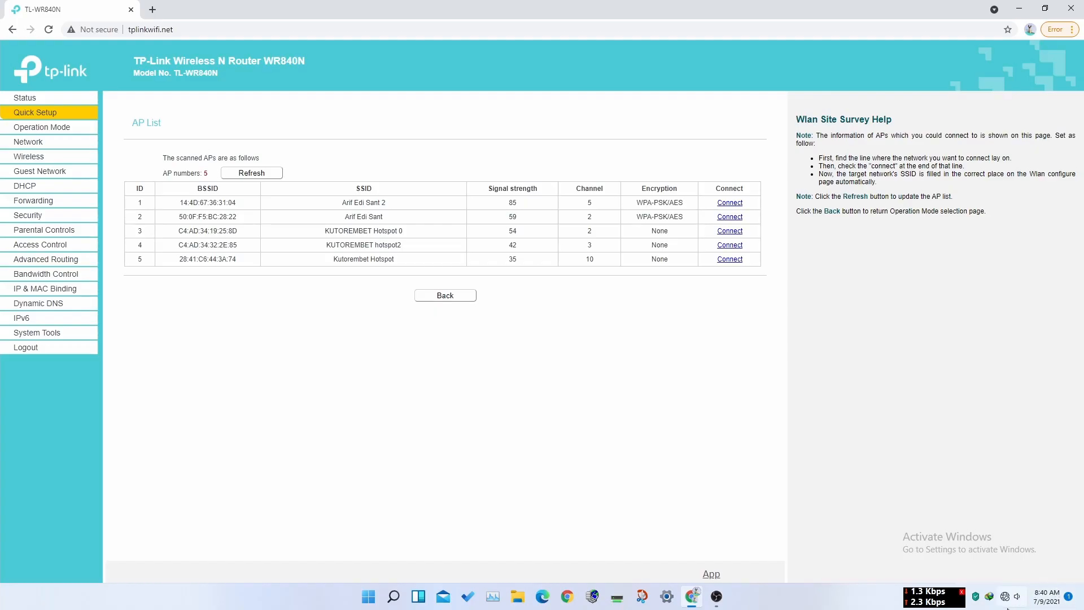
Check the Wi-Fi list shows TP-Link_D44C without internet, then reload the router's Status page
left_click(1006, 599)
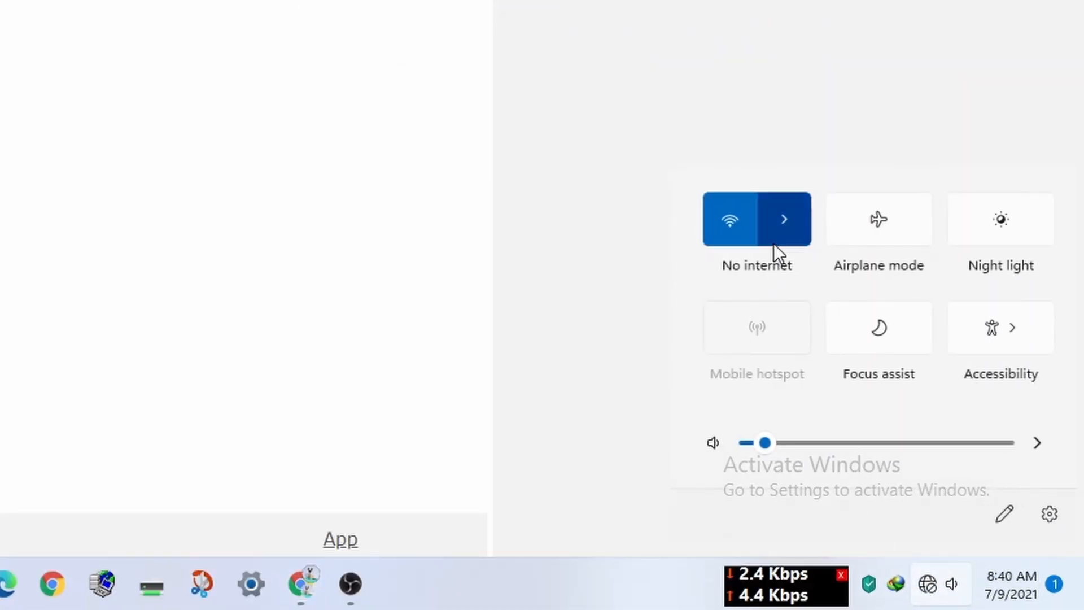
left_click(775, 225)
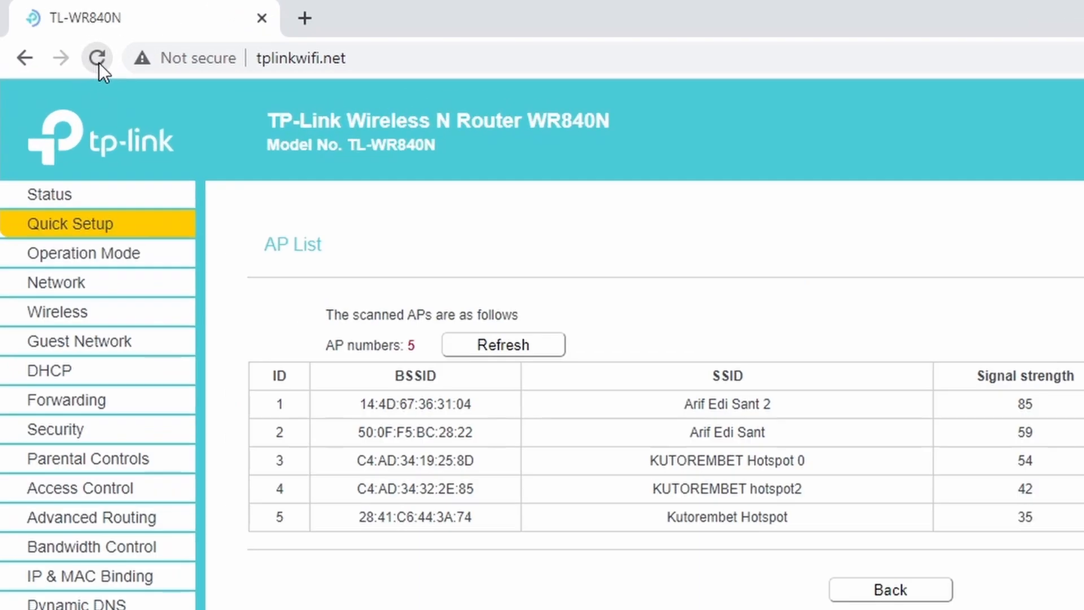
left_click(49, 32)
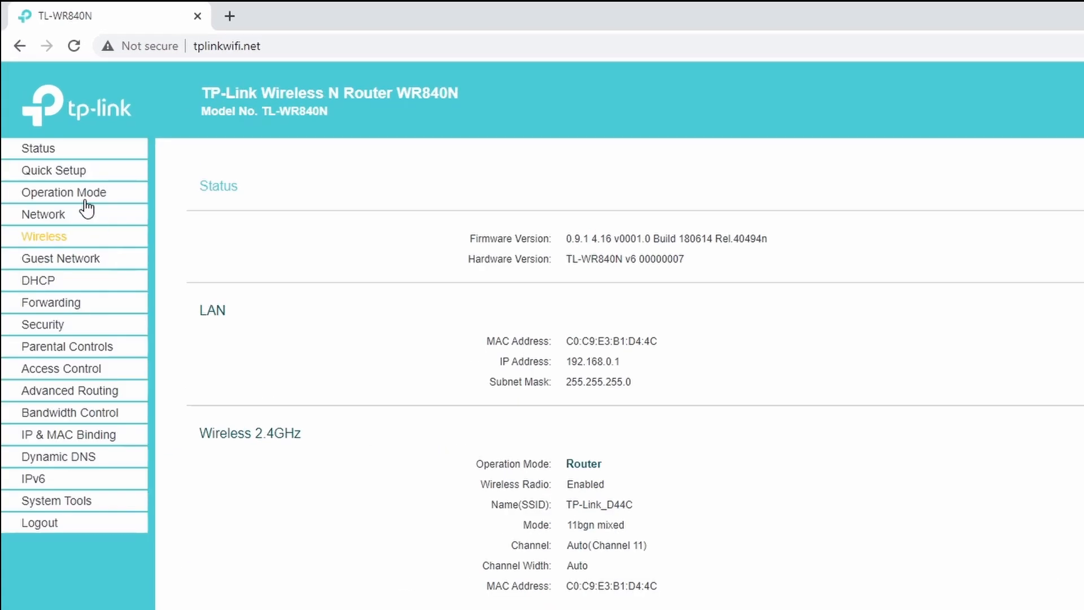
Rerun Quick Setup with WISP mode and Dynamic IP to get a fresh hotspot scan
left_click(49, 113)
left_click(728, 343)
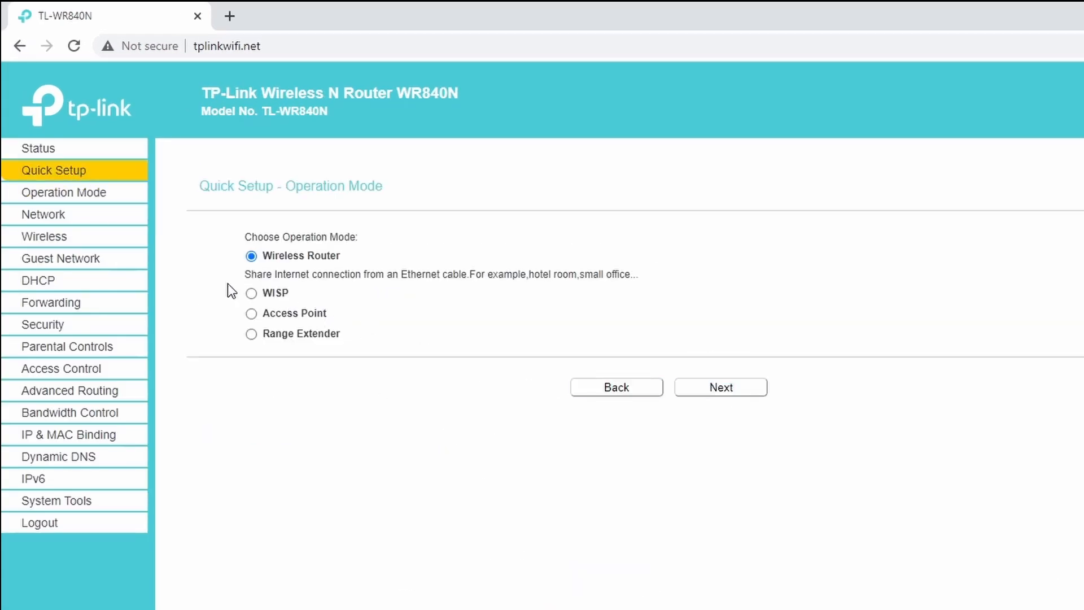
left_click(251, 294)
left_click(719, 388)
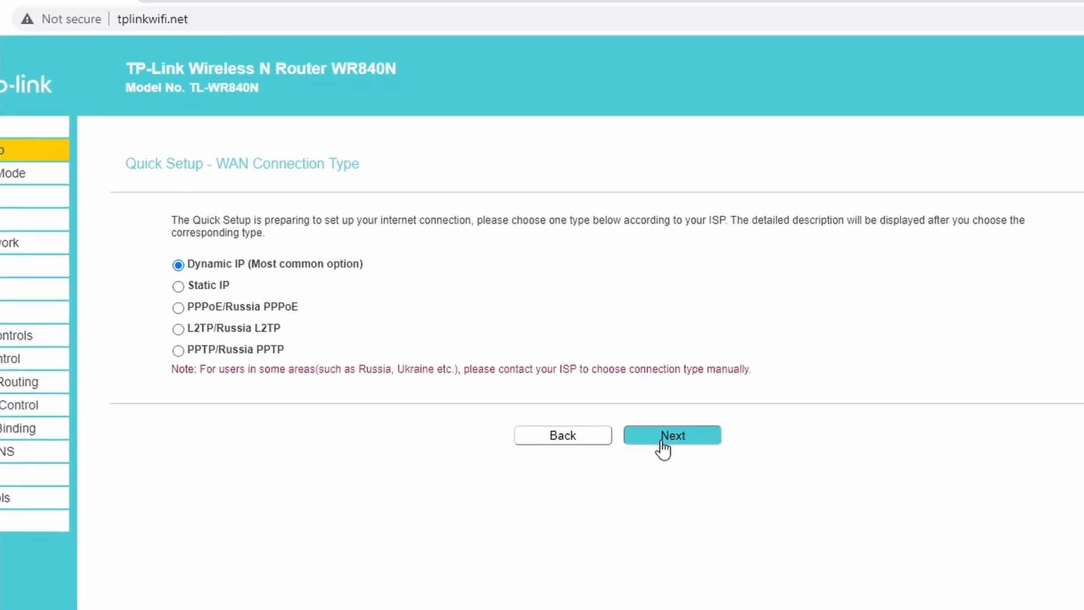
left_click(666, 435)
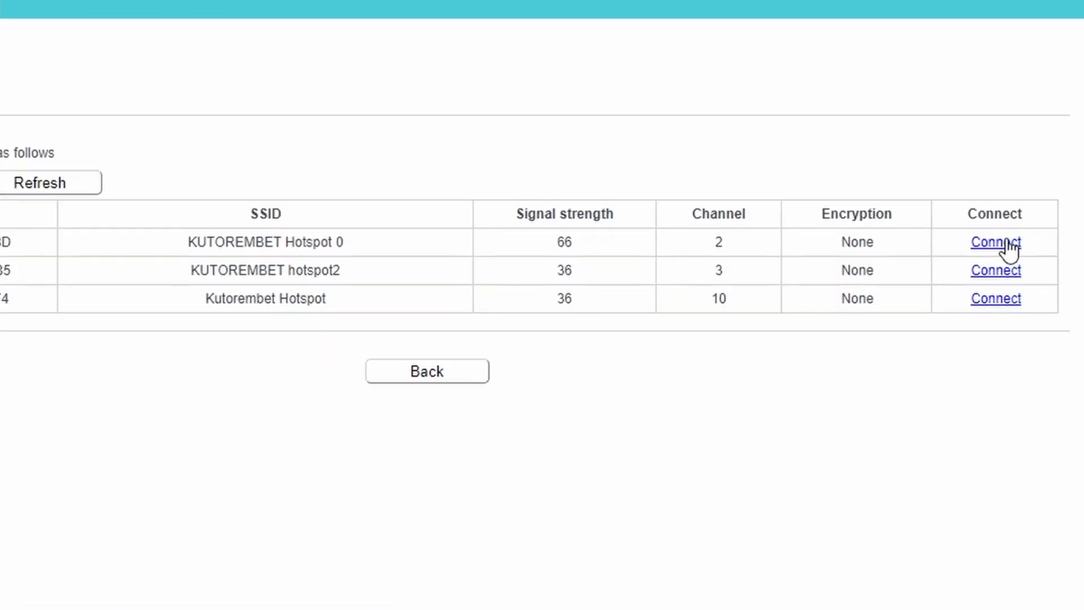
Bridge KUTOREMBET Hotspot 0, rename the local SSID to Evzent Studios, and set a new wireless password
left_click(1005, 242)
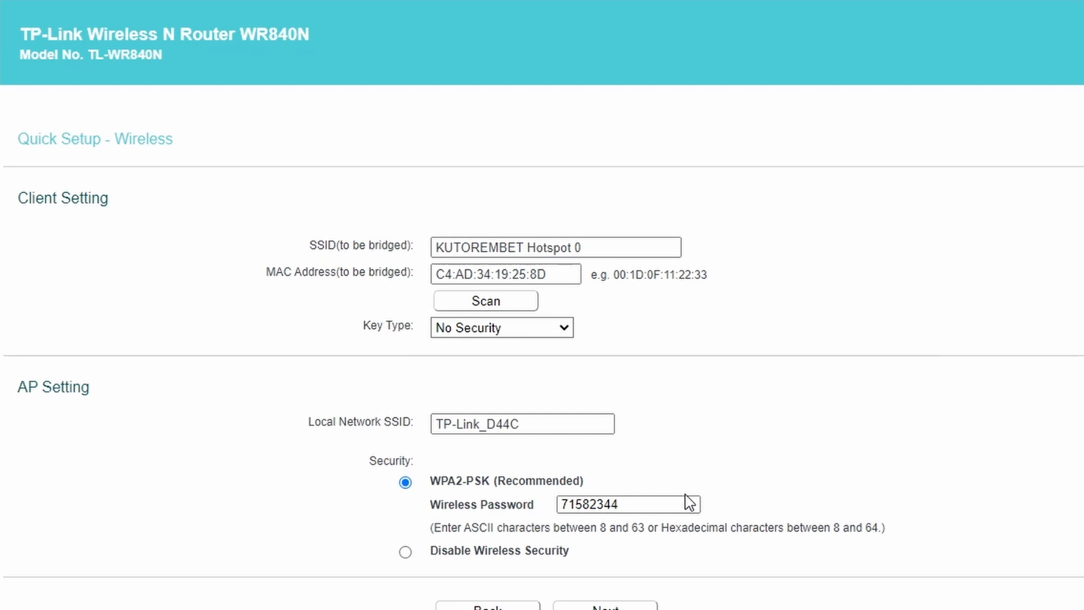
left_click_drag(561, 428, 366, 437)
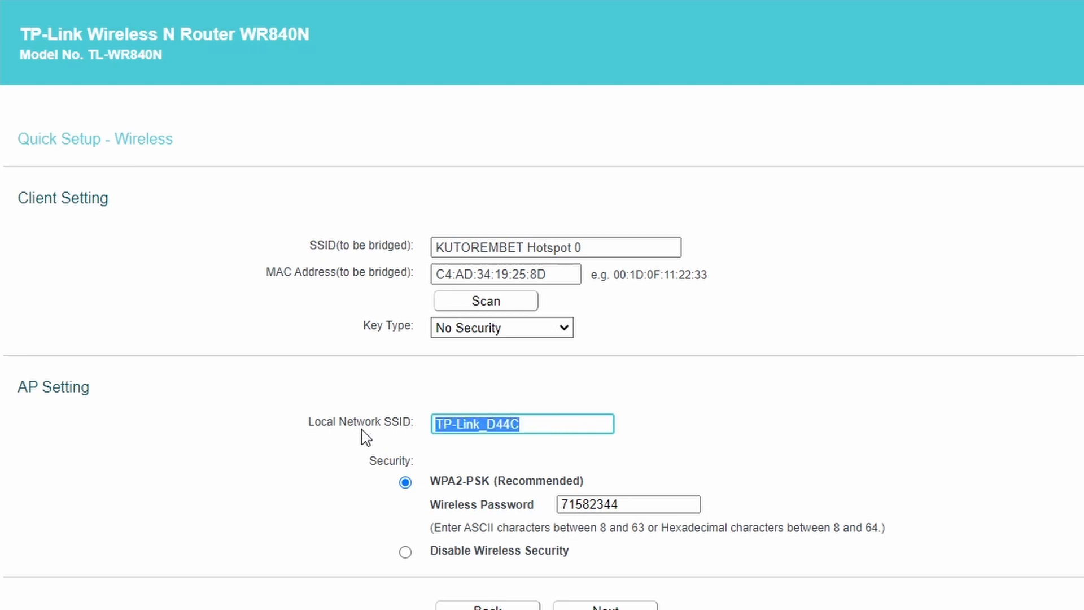
type("Evzent Studios")
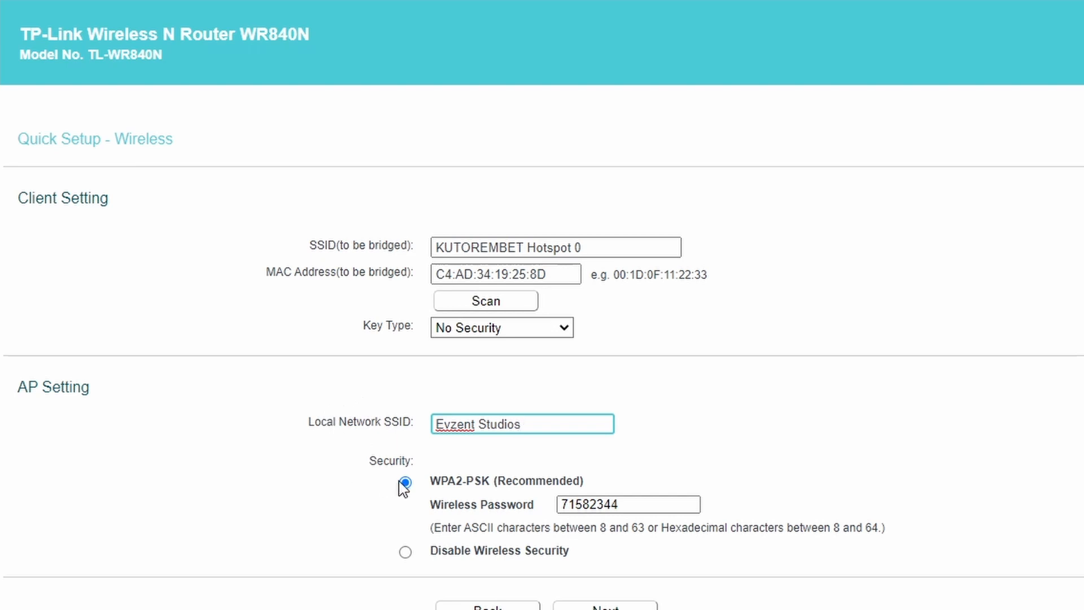
left_click_drag(628, 504, 516, 511)
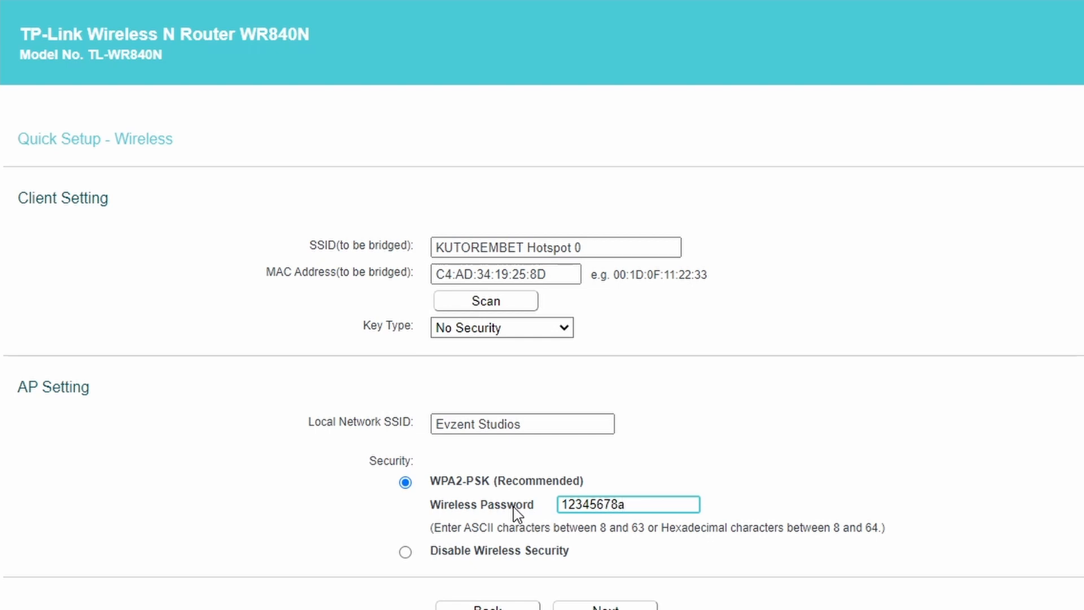
scroll(515, 511, "down", 2)
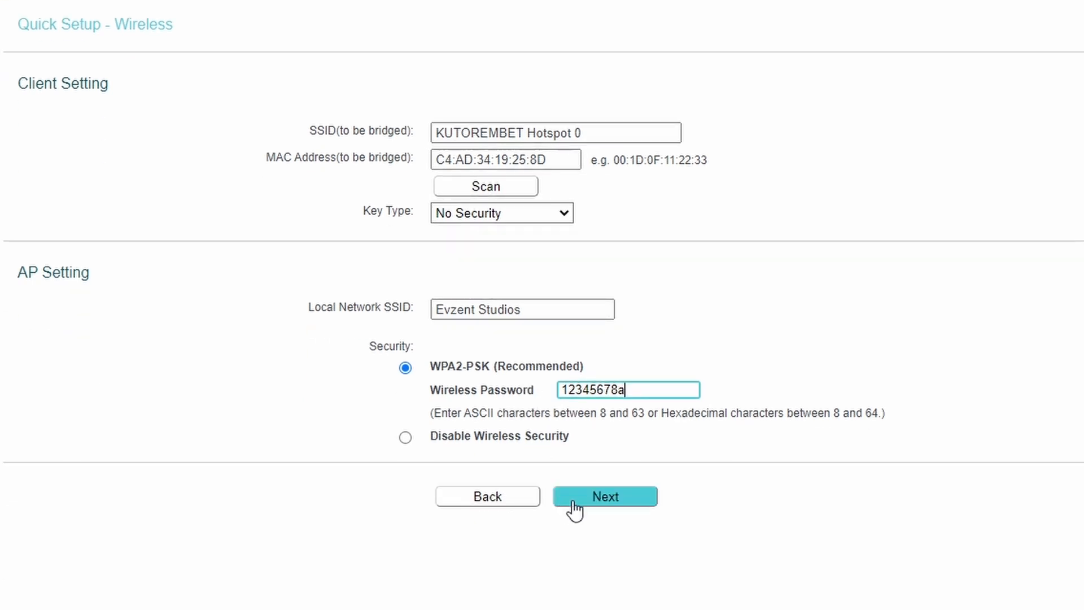
Review the WISP settings and finish Quick Setup so the router reboots
left_click(599, 499)
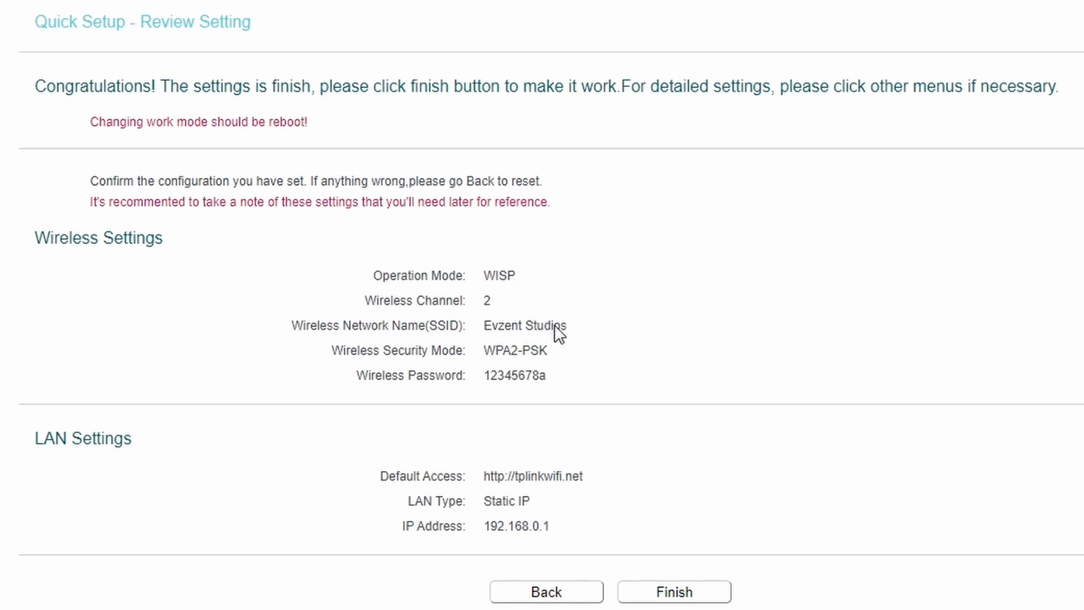
left_click(687, 597)
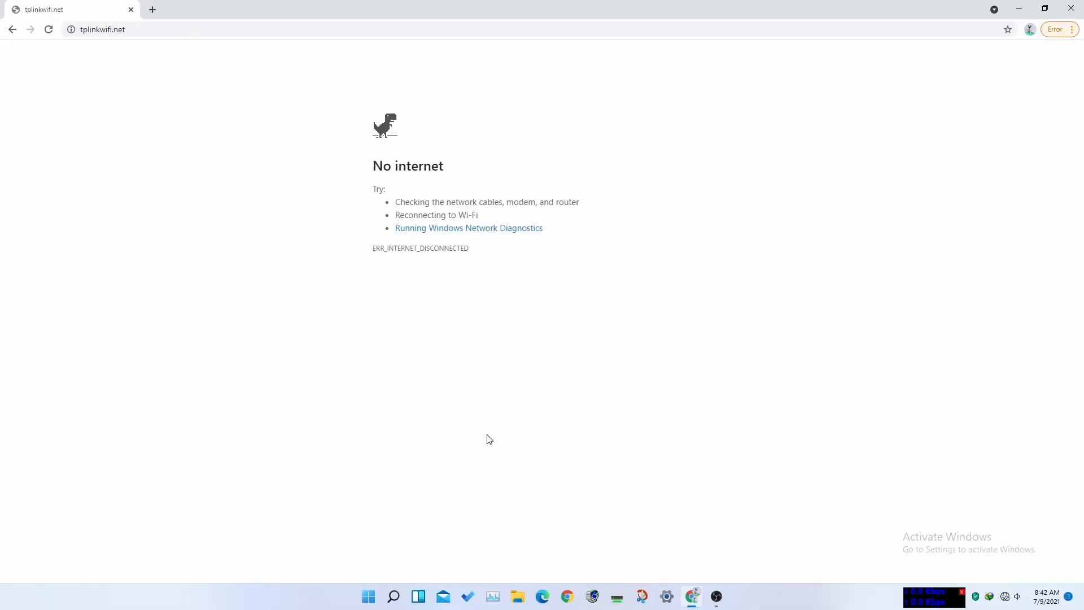
Join the Evzent Studios Wi-Fi network, entering and verifying its security key
left_click(1006, 598)
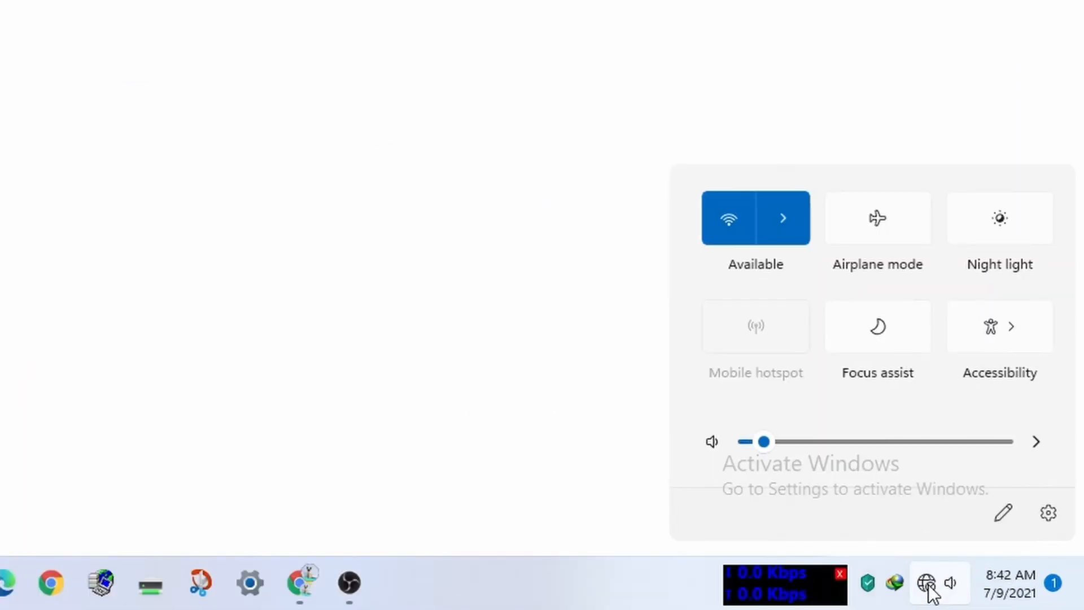
left_click(788, 225)
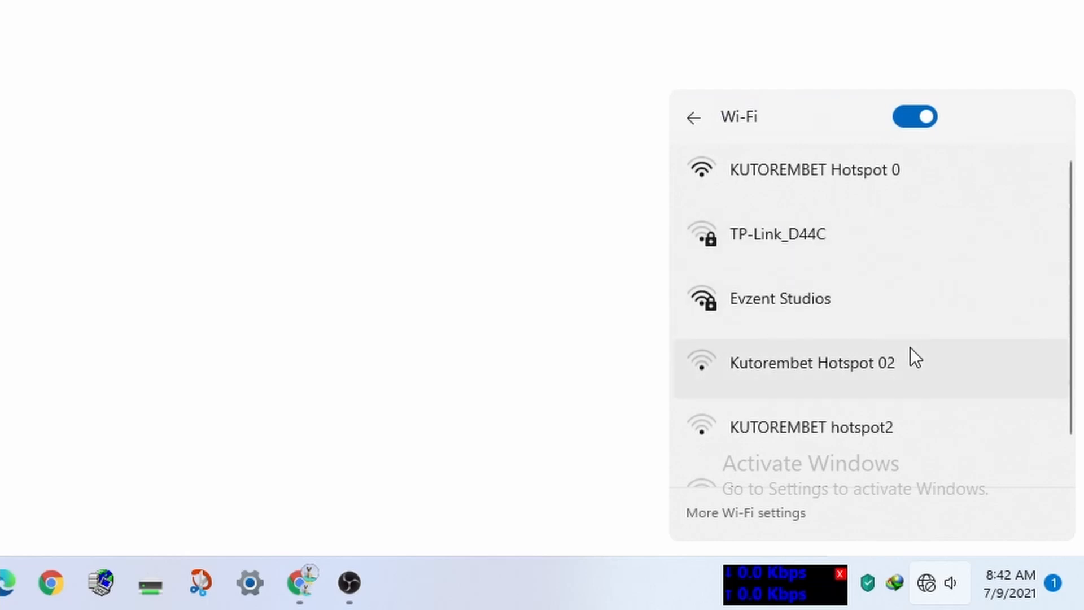
left_click(841, 313)
left_click(931, 399)
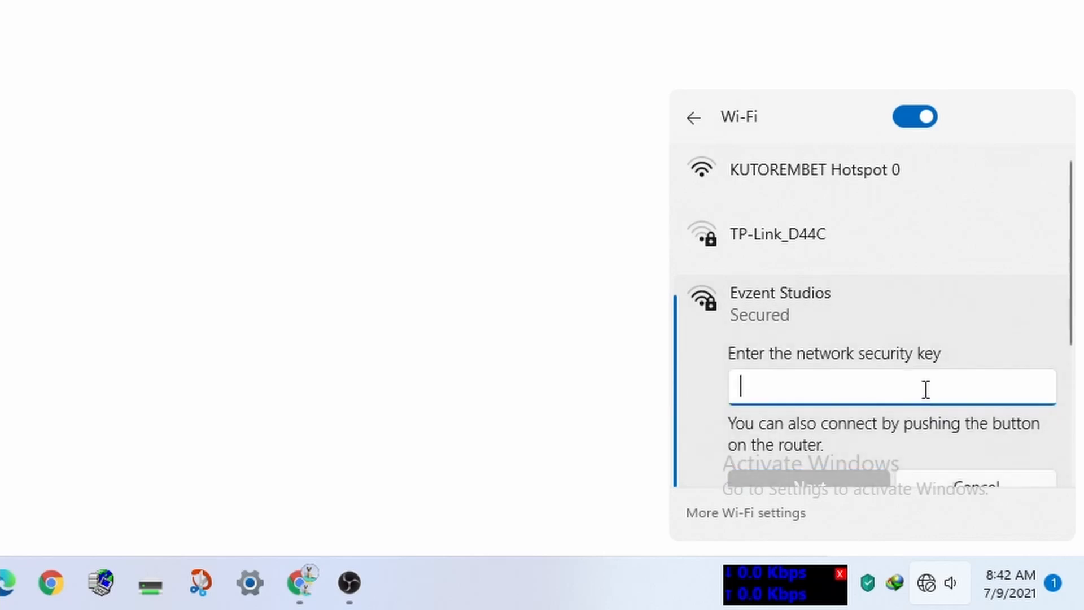
type("***")
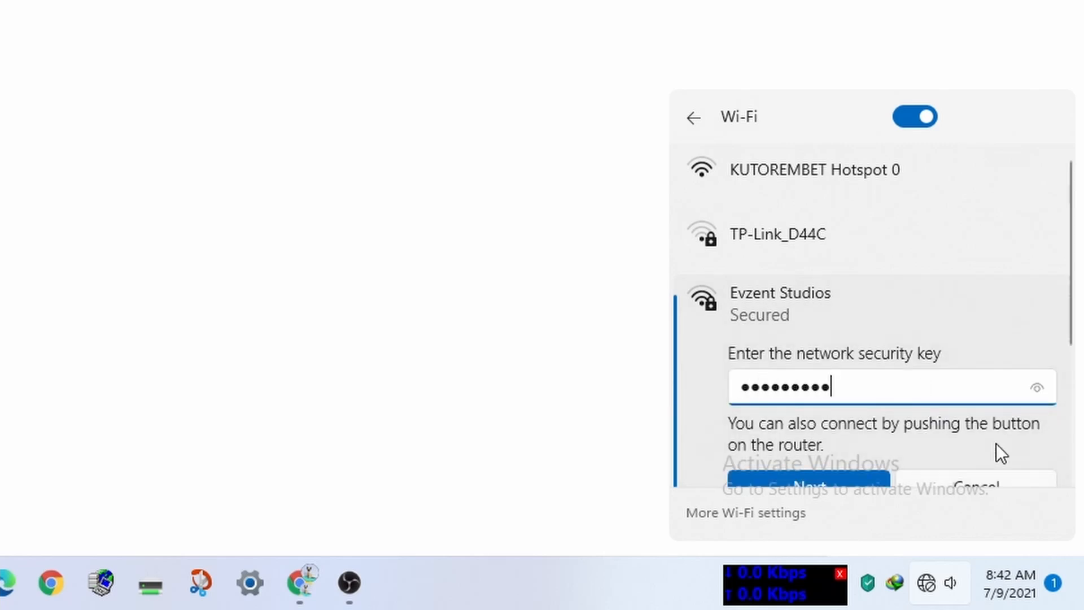
left_click(1038, 388)
left_click(826, 482)
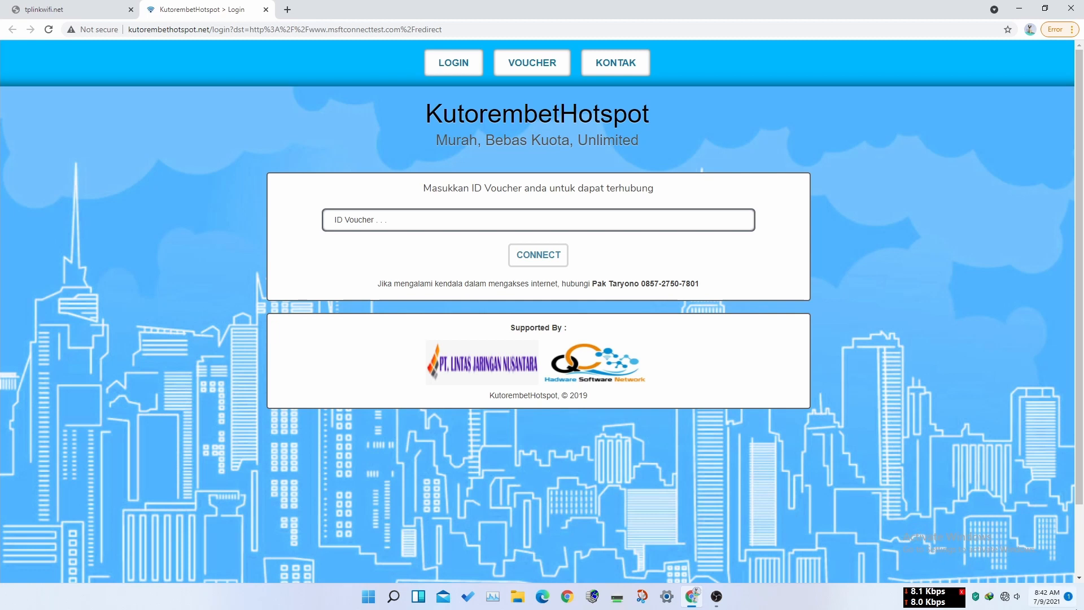
Log into the KutorembetHotspot portal by entering a voucher ID and connecting
left_click(689, 217)
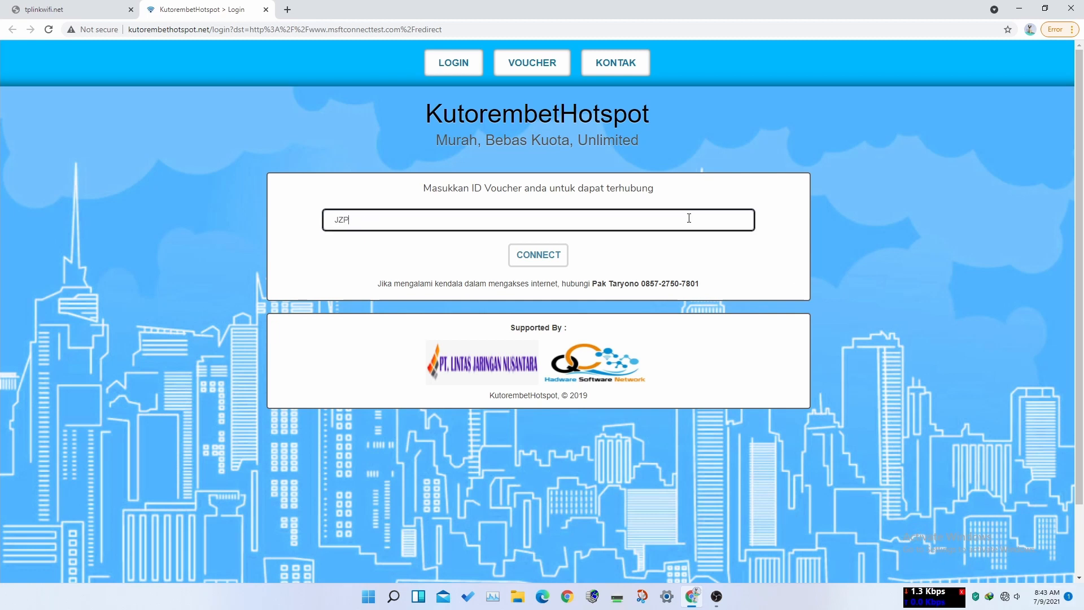
left_click(538, 254)
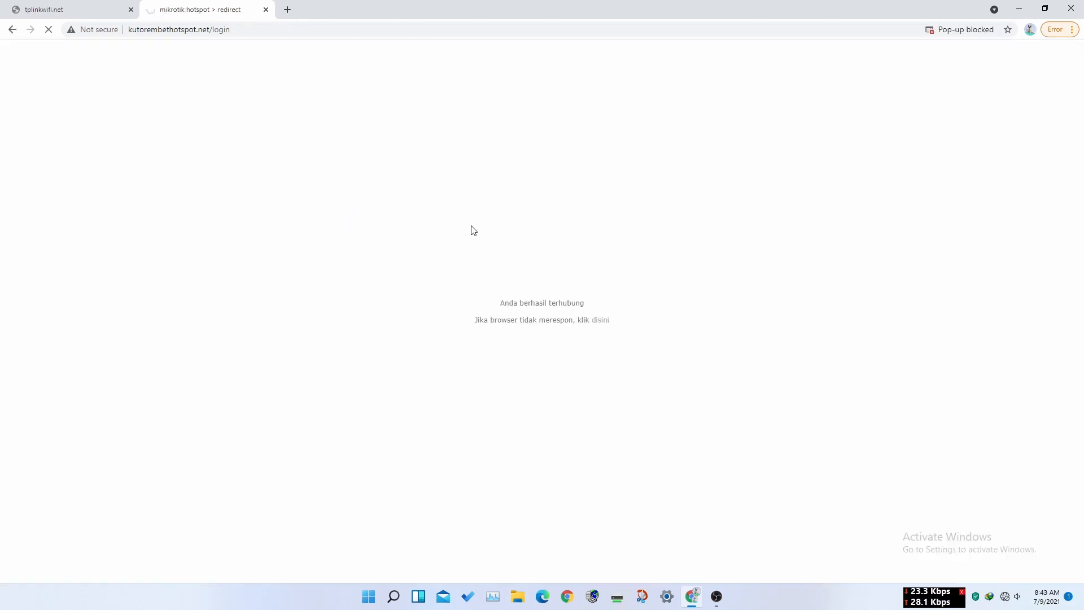
Search Google for 'test' in a new tab to confirm internet access
left_click(288, 10)
type("test")
key("Return")
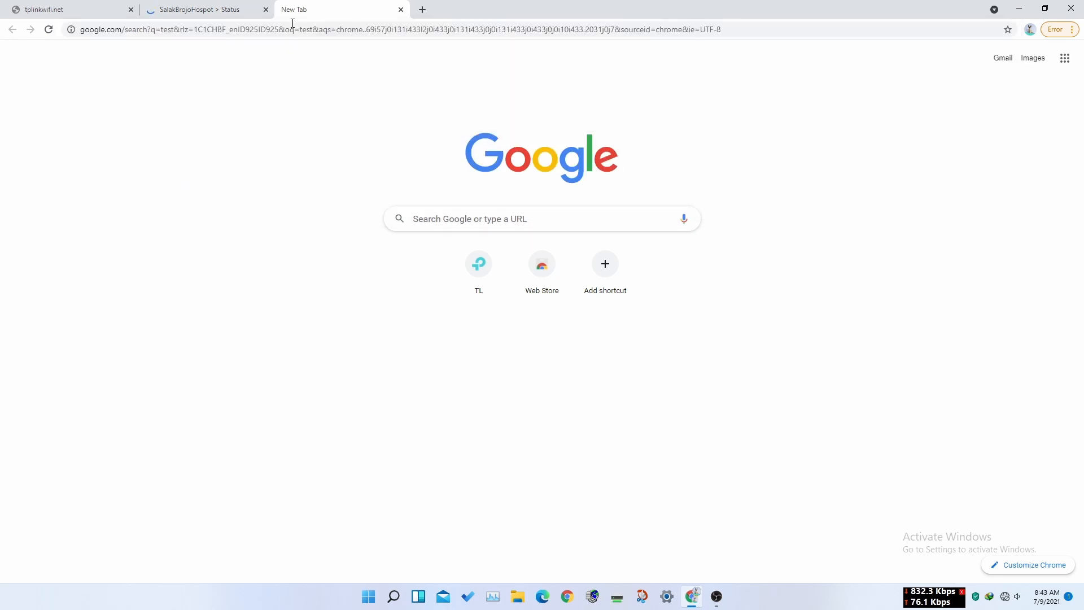